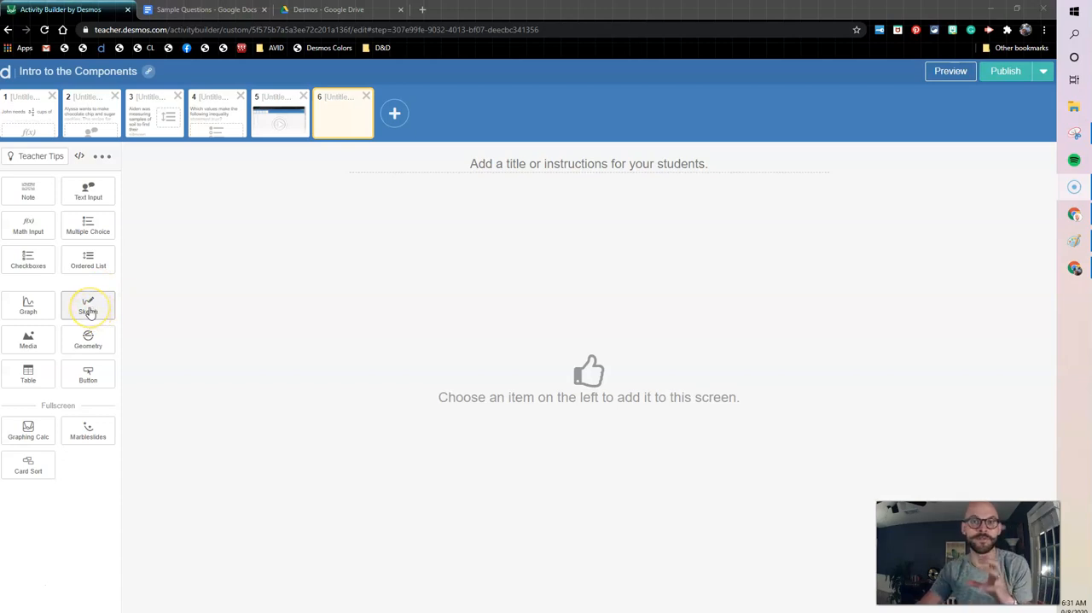
# Add a Sketch component to the empty screen 6 and view its background options.
pyautogui.click(88, 309)
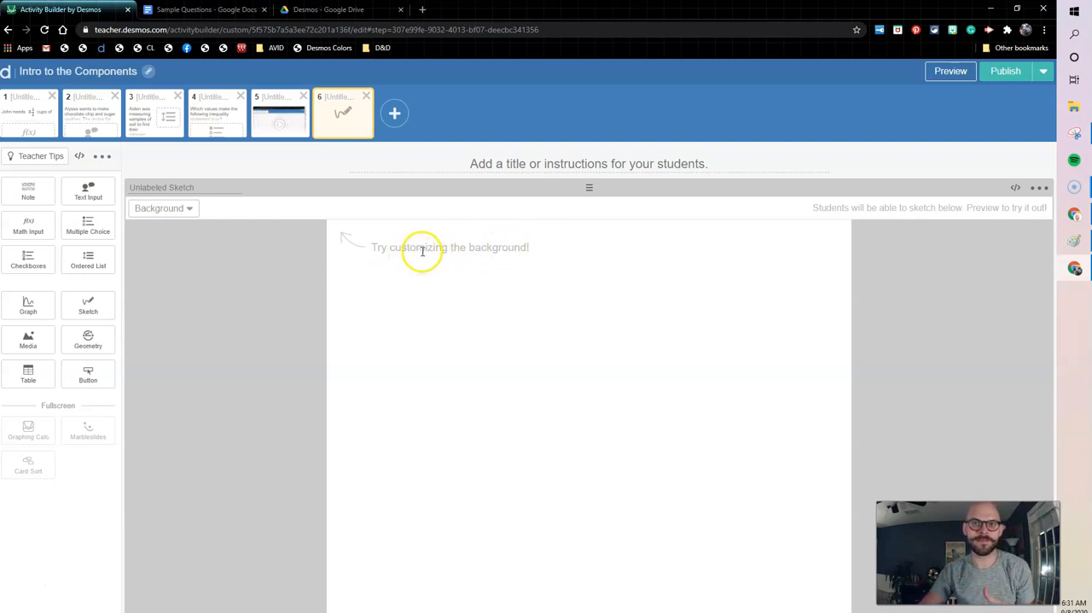
pyautogui.click(190, 209)
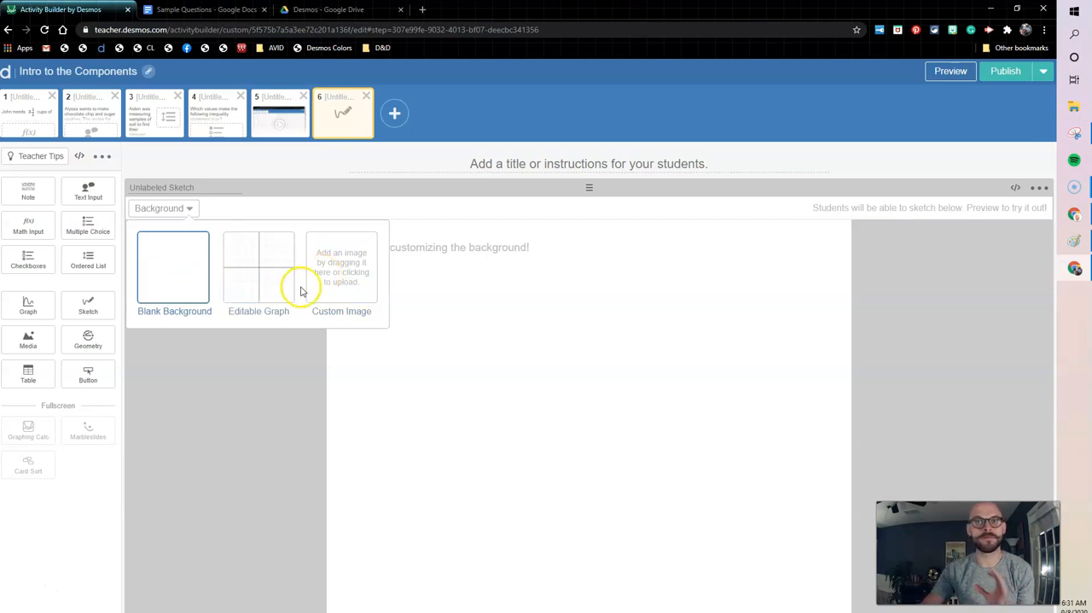
pyautogui.click(443, 283)
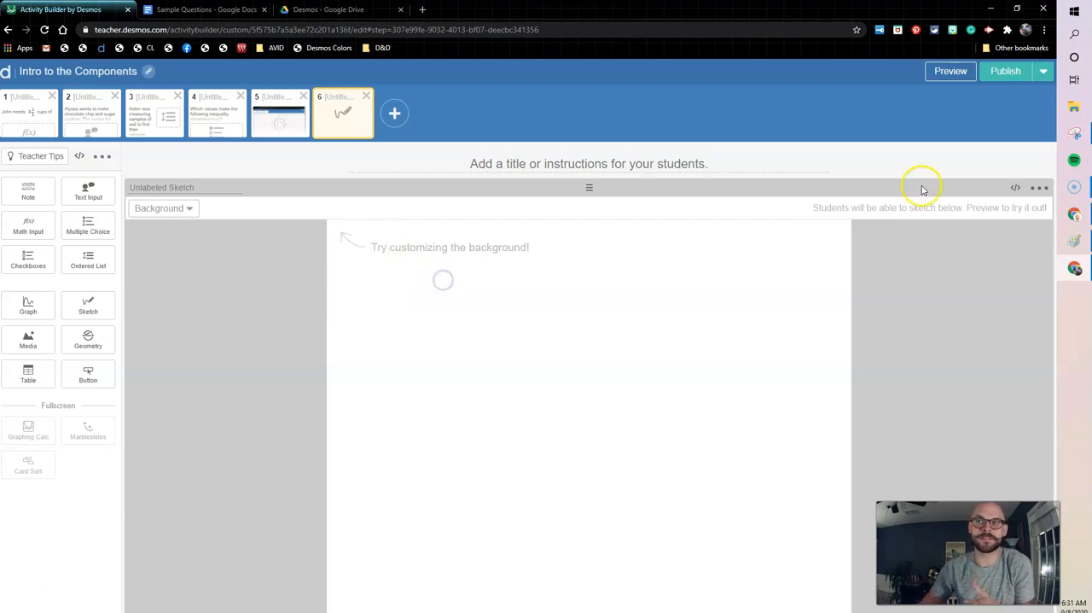
# Preview the blank sketch as a student and draw a freehand curve across the canvas.
pyautogui.click(953, 74)
pyautogui.moveTo(418, 261)
pyautogui.mouseDown()
pyautogui.moveTo(646, 374)
pyautogui.moveTo(722, 373)
pyautogui.mouseUp()
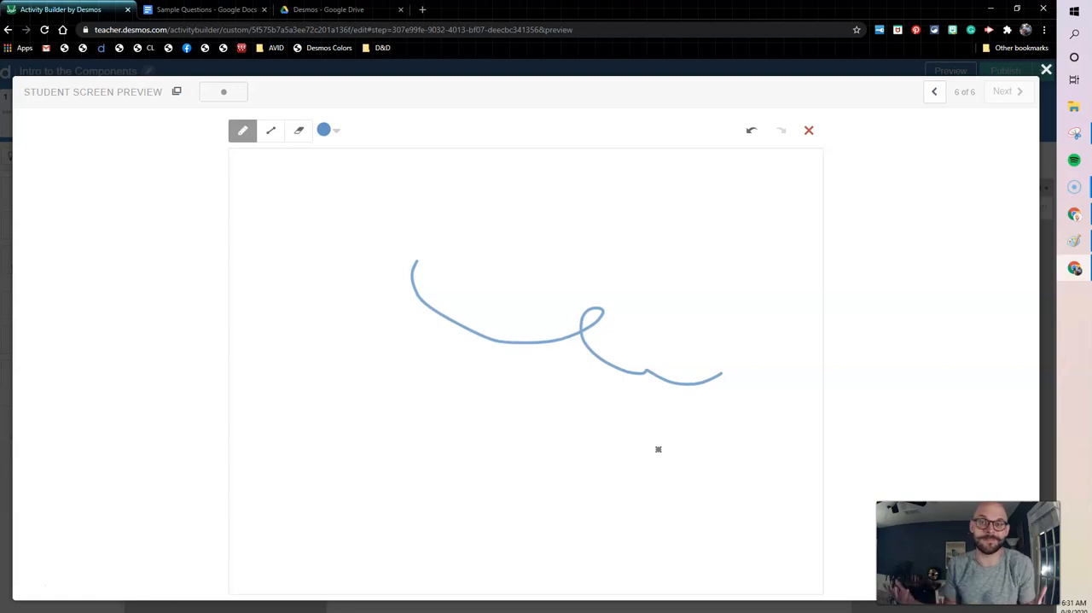
pyautogui.click(1046, 69)
# Set the sketch background to Editable Graph and preview it, marking dots at about (2, 2), (4, 4) and (6, 6).
pyautogui.click(185, 209)
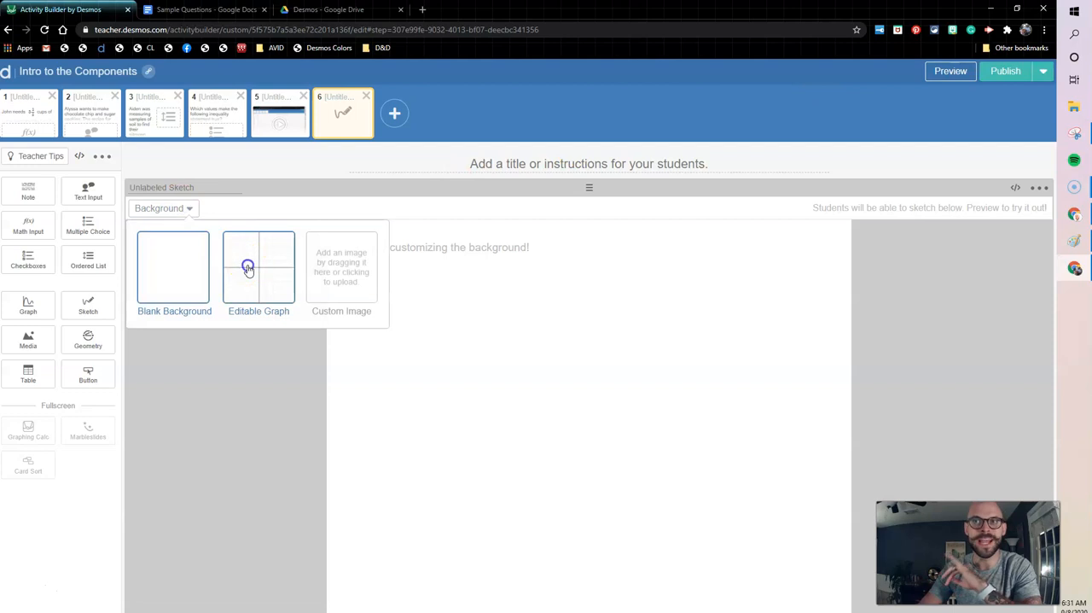
pyautogui.click(247, 266)
pyautogui.click(948, 71)
pyautogui.click(585, 313)
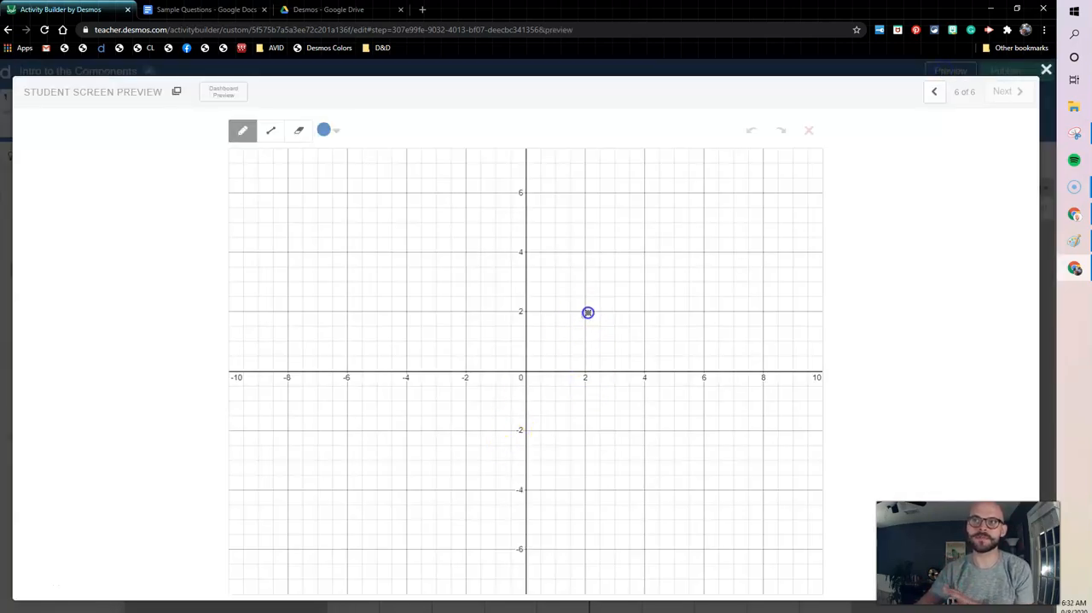
pyautogui.click(644, 253)
pyautogui.click(701, 195)
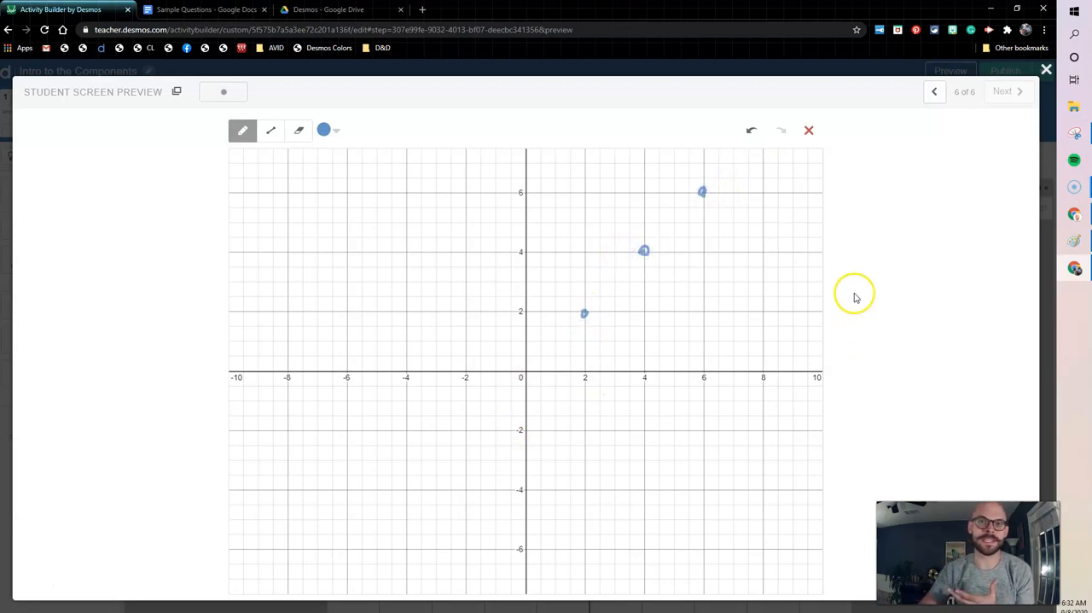
pyautogui.click(1046, 70)
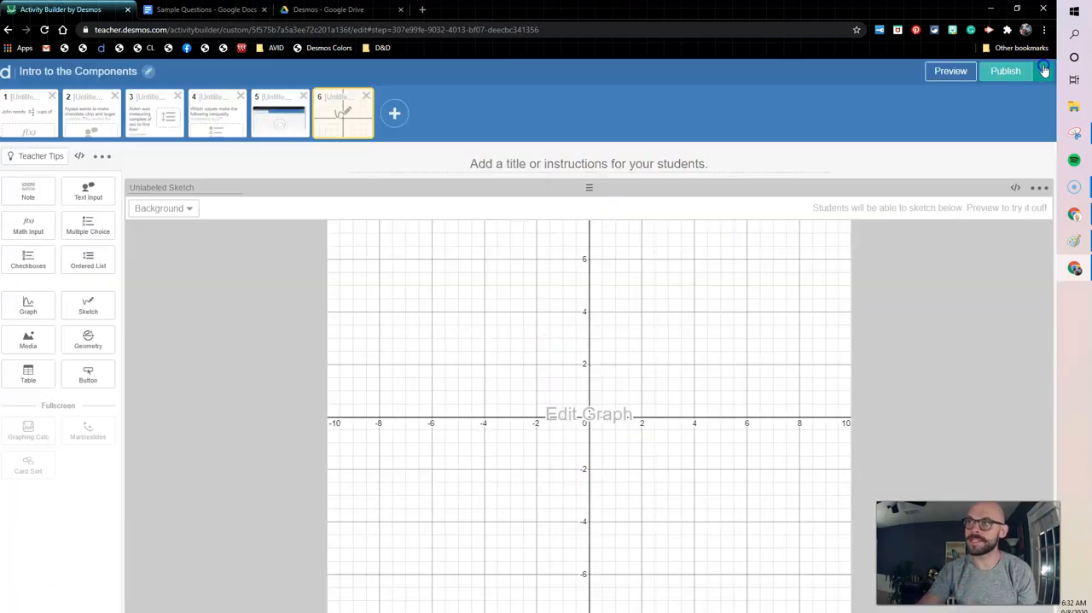
# Edit the background graph to plot the line y = 1/2 x.
pyautogui.click(569, 424)
pyautogui.click(111, 149)
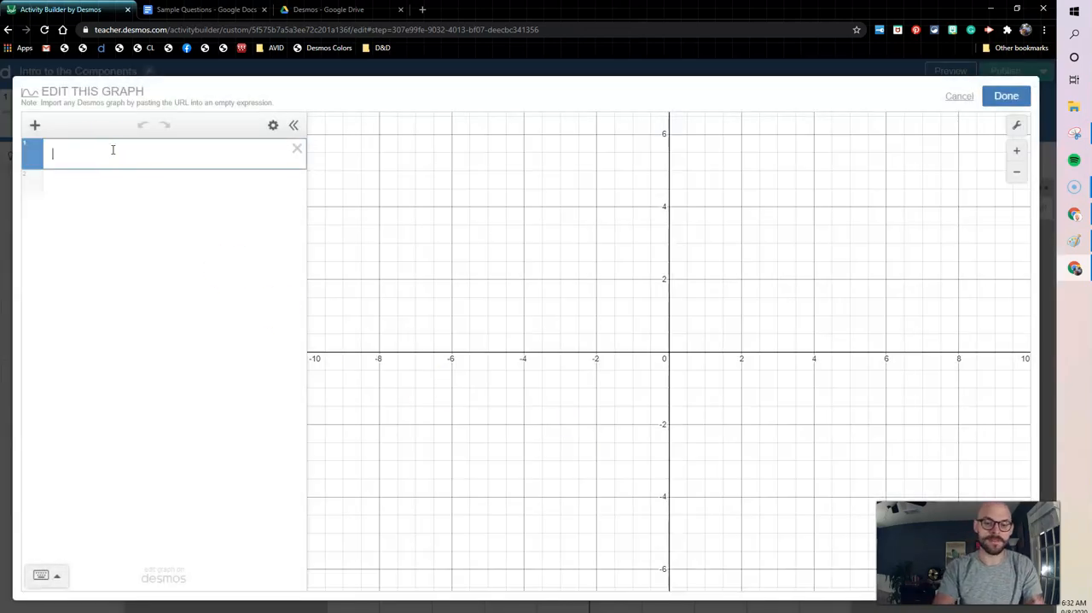
pyautogui.write('y=1/2')
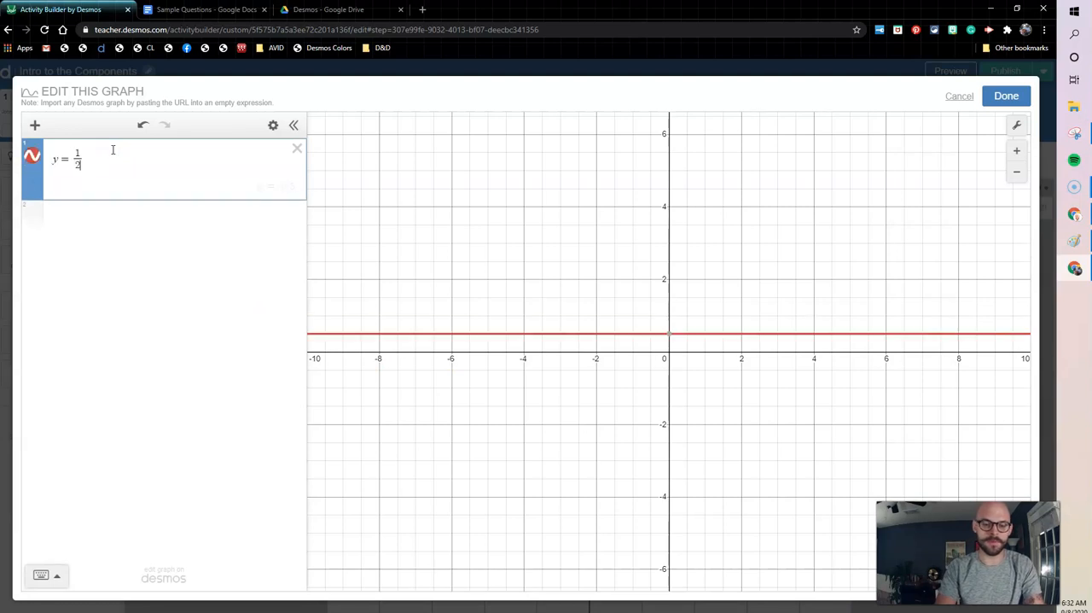
pyautogui.write('x')
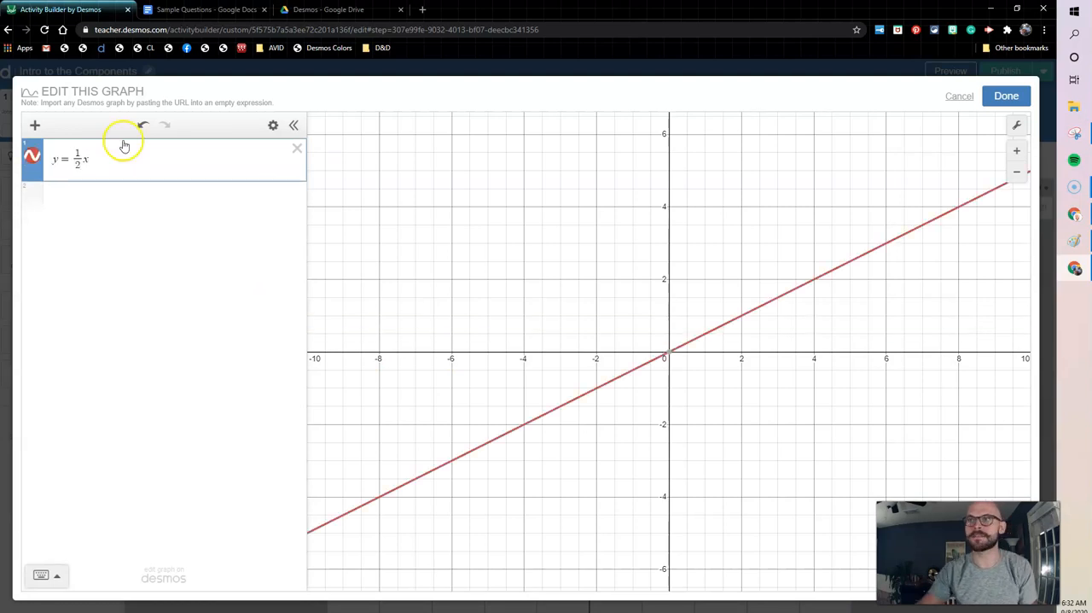
pyautogui.click(1006, 95)
# Preview the graph sketch and mark points on the line at about (2, 1), (4, 2) and (6, 3).
pyautogui.click(961, 76)
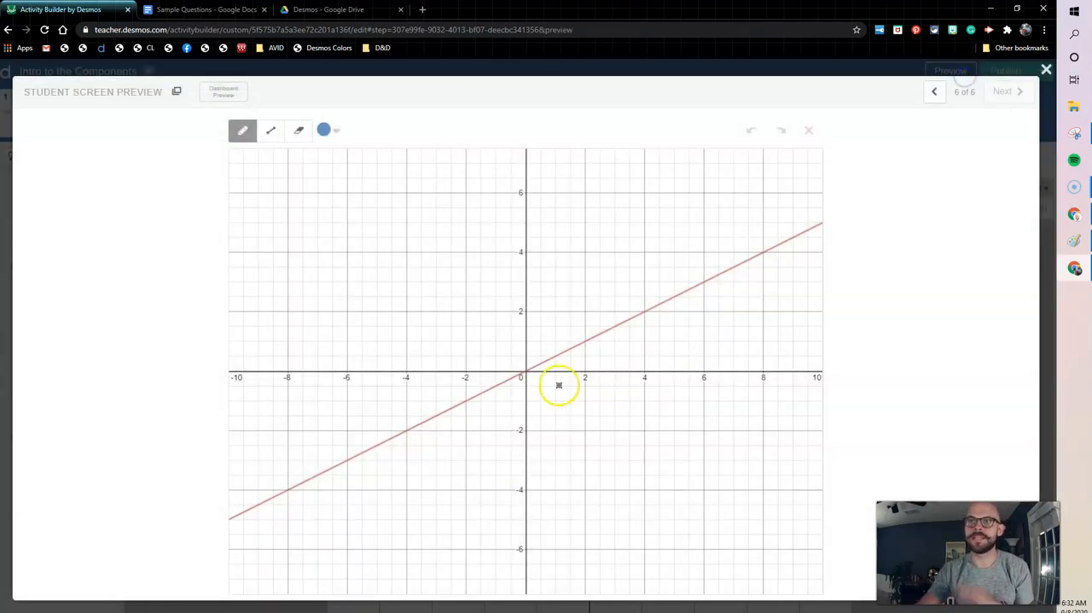
pyautogui.moveTo(585, 342); pyautogui.dragTo(593, 341)
pyautogui.click(644, 312)
pyautogui.click(705, 283)
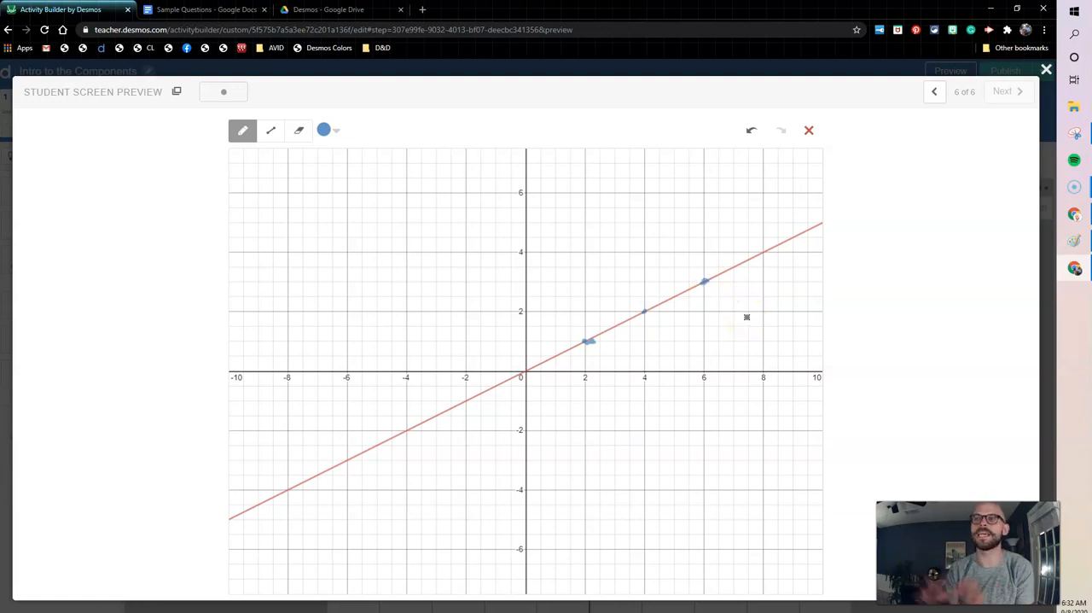
# Draw a straight line from about (-6, 4) through the origin, view the colour choices and close the preview.
pyautogui.click(269, 131)
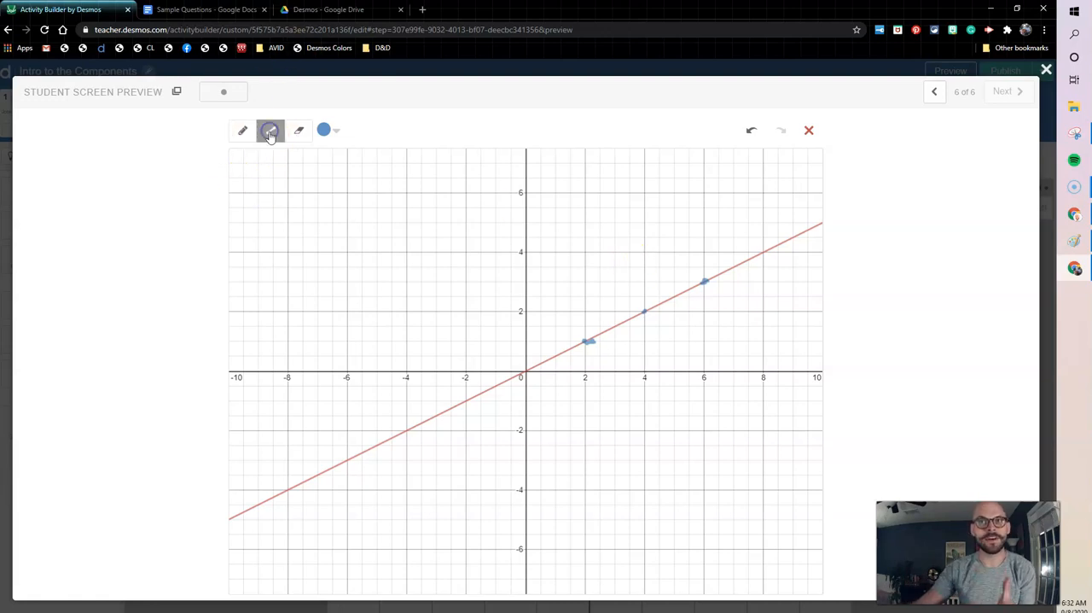
pyautogui.moveTo(346, 250); pyautogui.dragTo(777, 541)
pyautogui.click(328, 132)
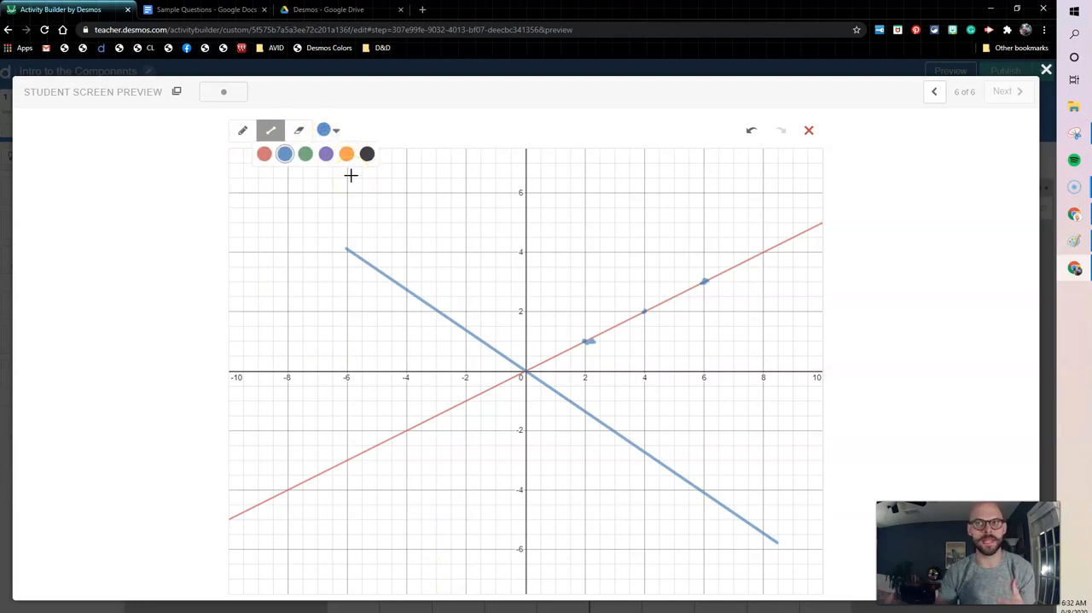
pyautogui.click(1047, 70)
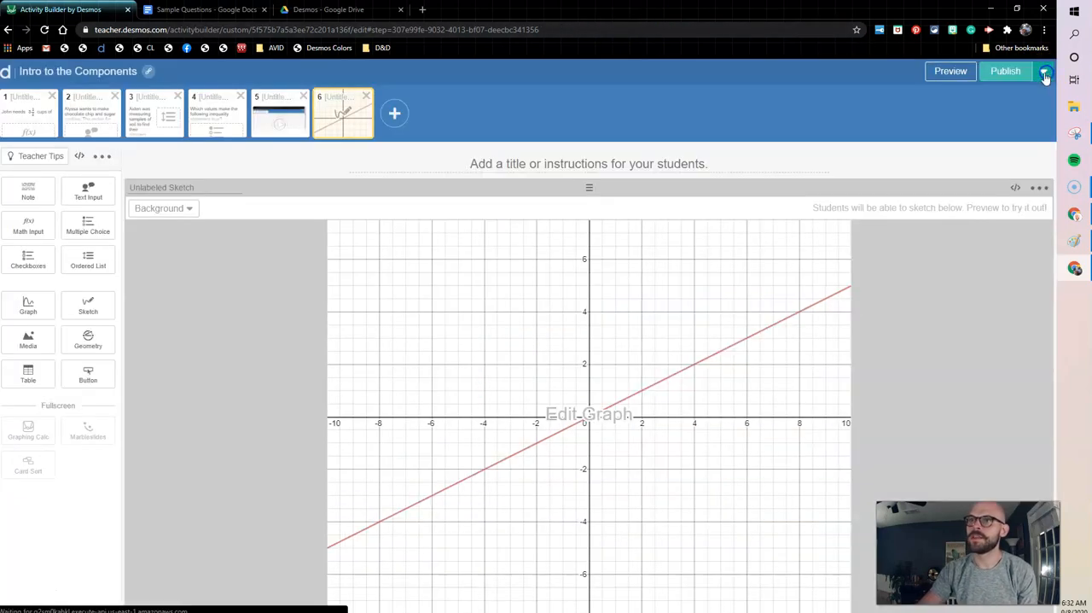
# Replace the sketch background with the custom image sni[p from the Desktop.
pyautogui.click(183, 210)
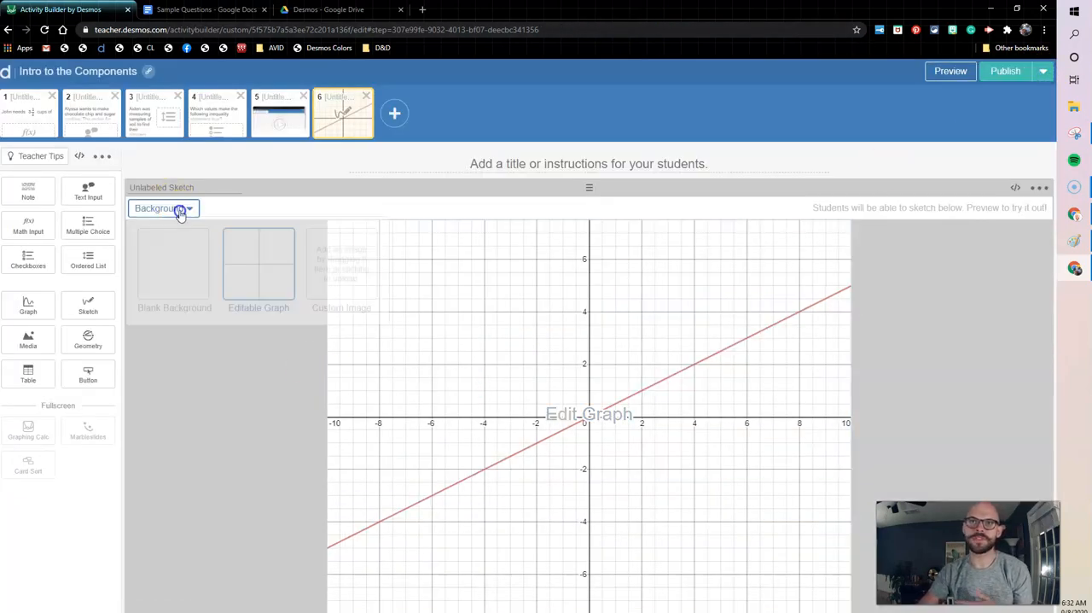
pyautogui.click(329, 283)
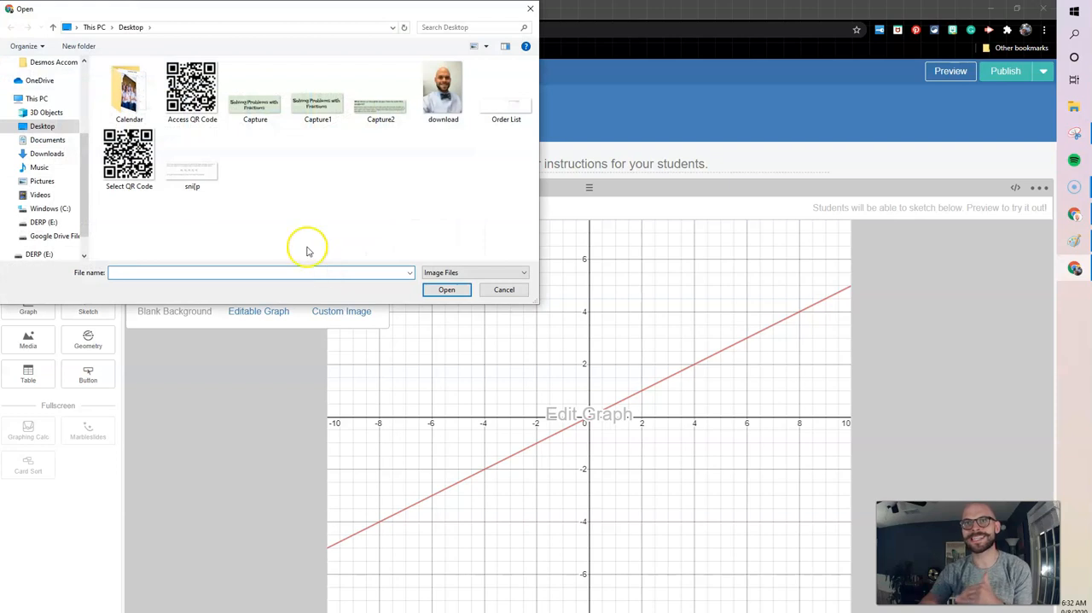
pyautogui.doubleClick(187, 175)
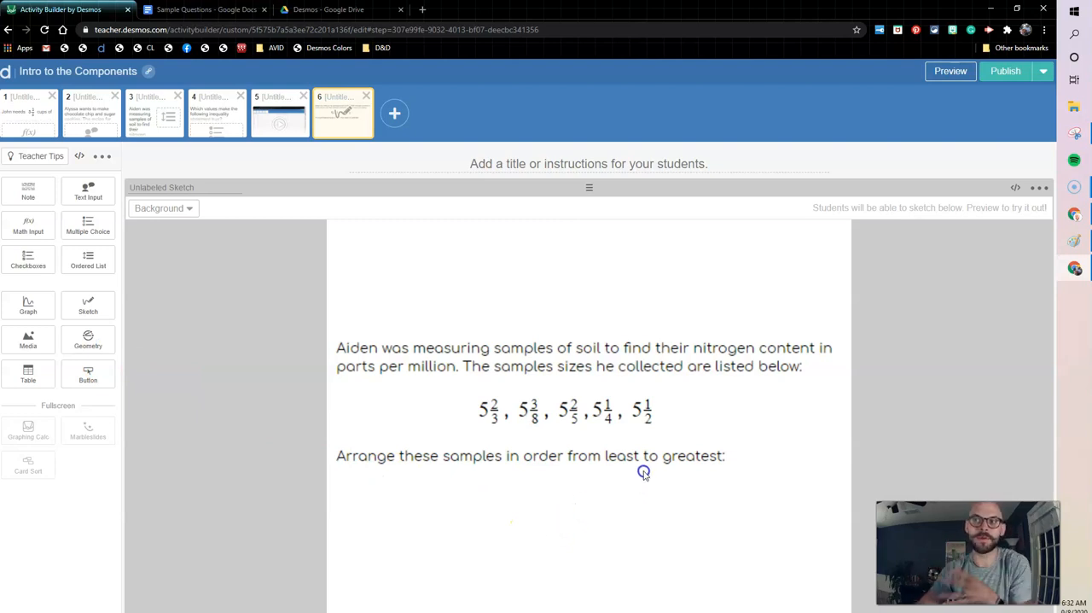
# Duplicate screen 3, the soil samples ordering question, and select the copy.
pyautogui.click(175, 130)
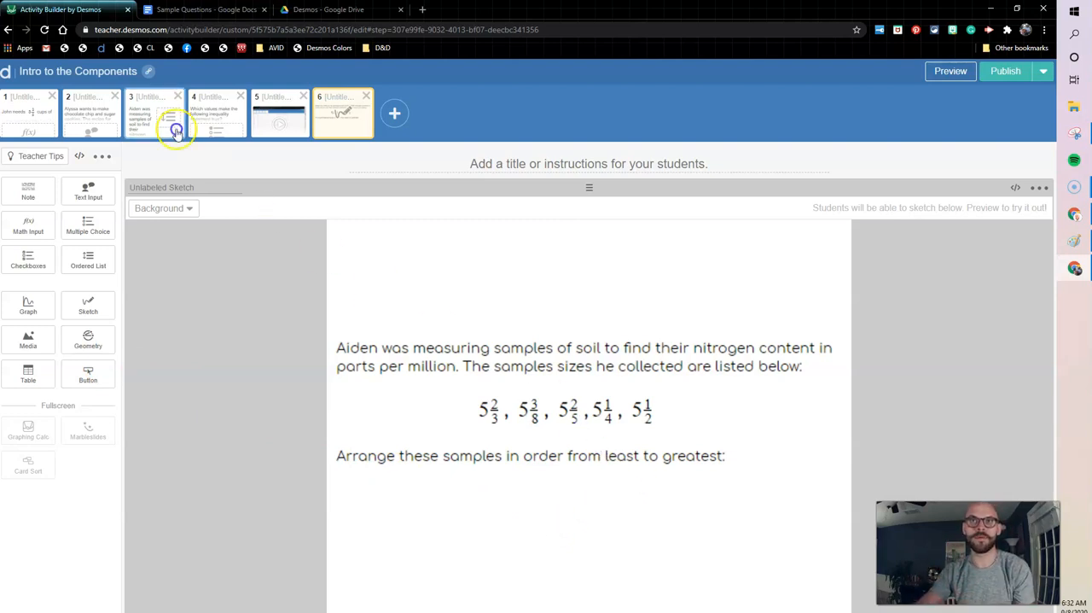
pyautogui.click(170, 124)
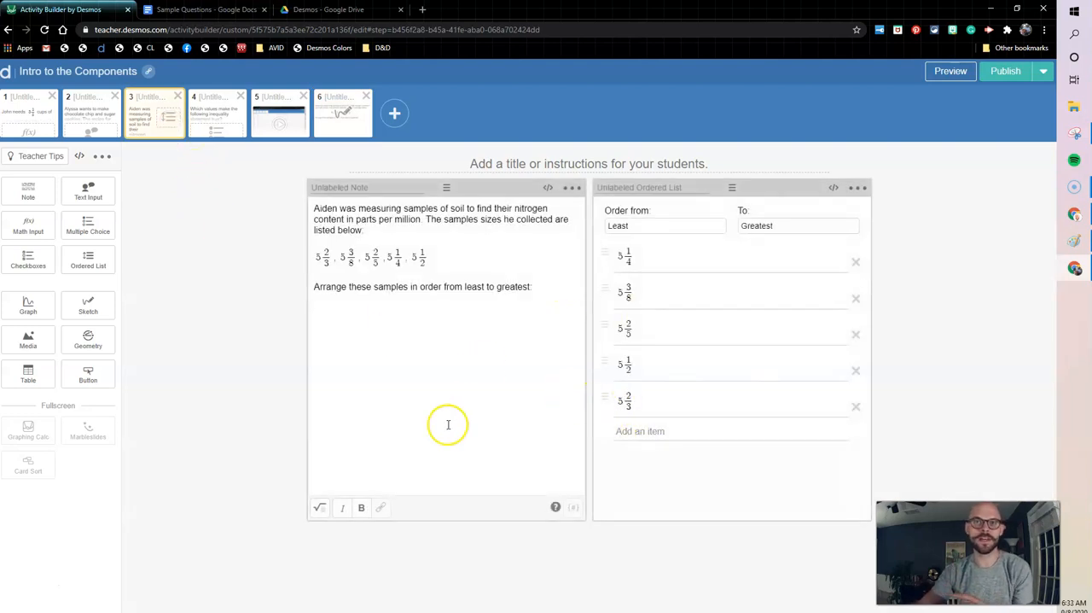
pyautogui.click(100, 158)
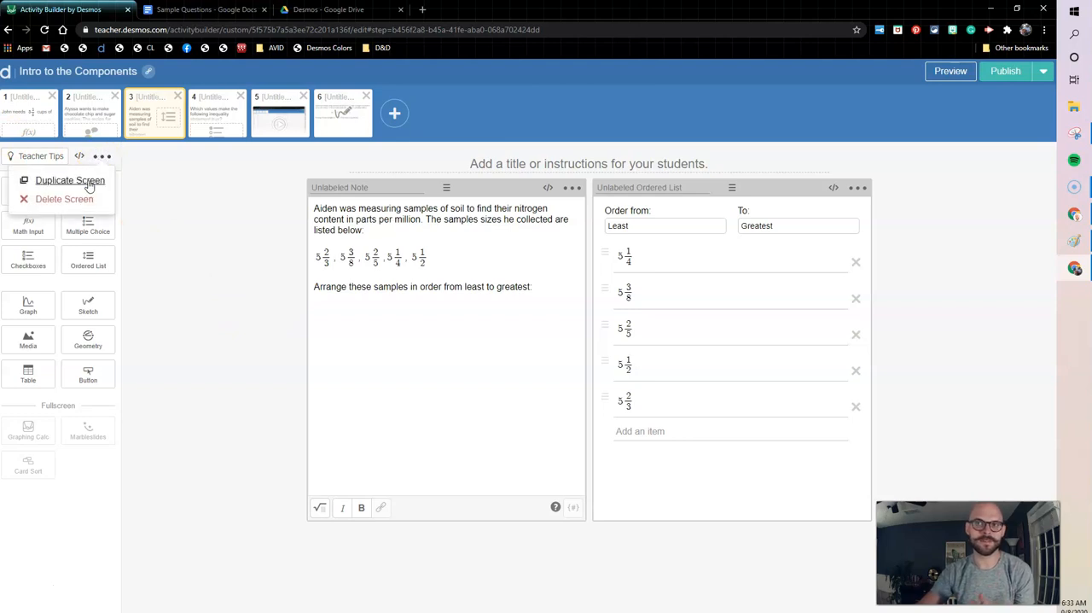
pyautogui.click(91, 183)
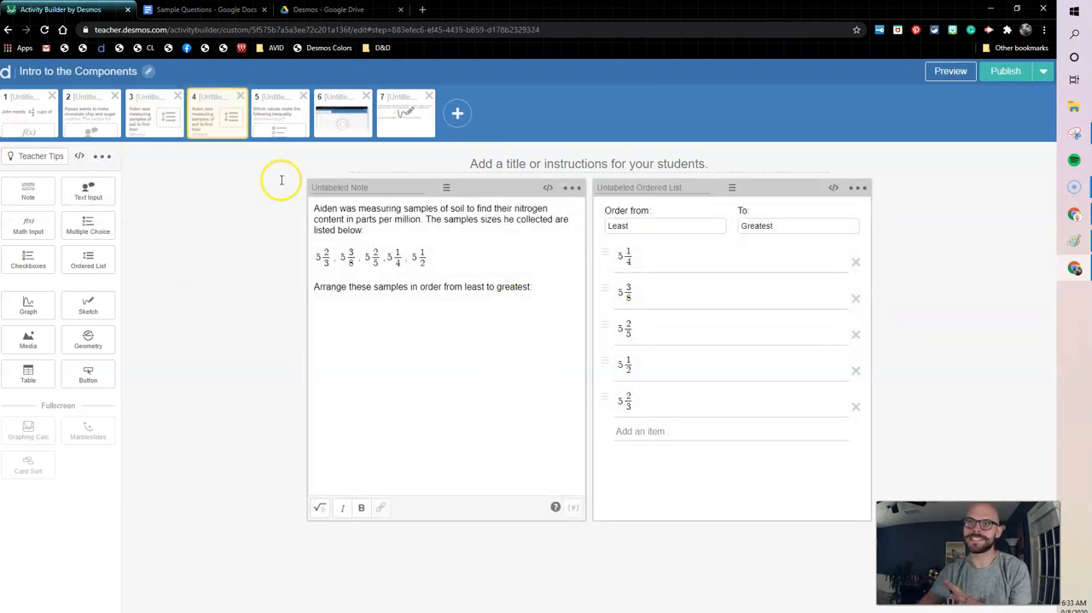
pyautogui.click(214, 126)
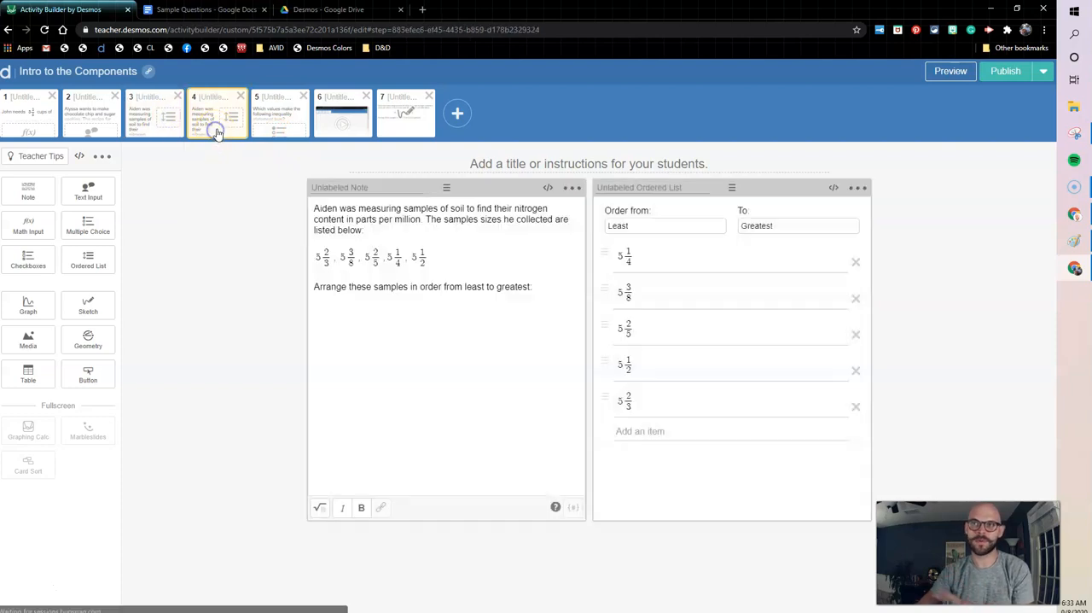
# Replace the note on the duplicated screen with a Sketch component that uses the sni[p image as its background.
pyautogui.click(570, 188)
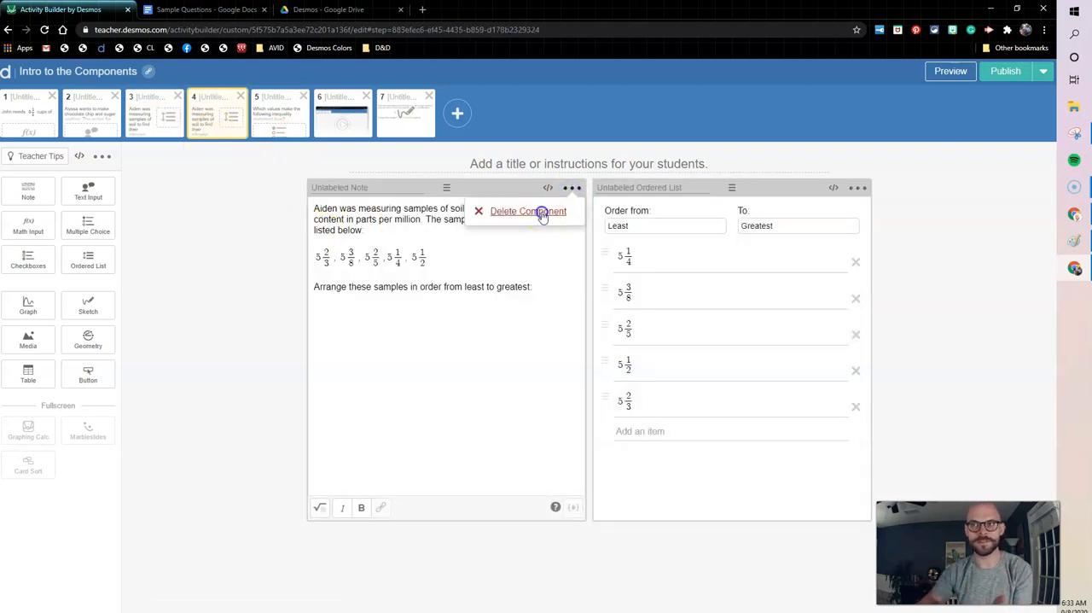
pyautogui.click(543, 215)
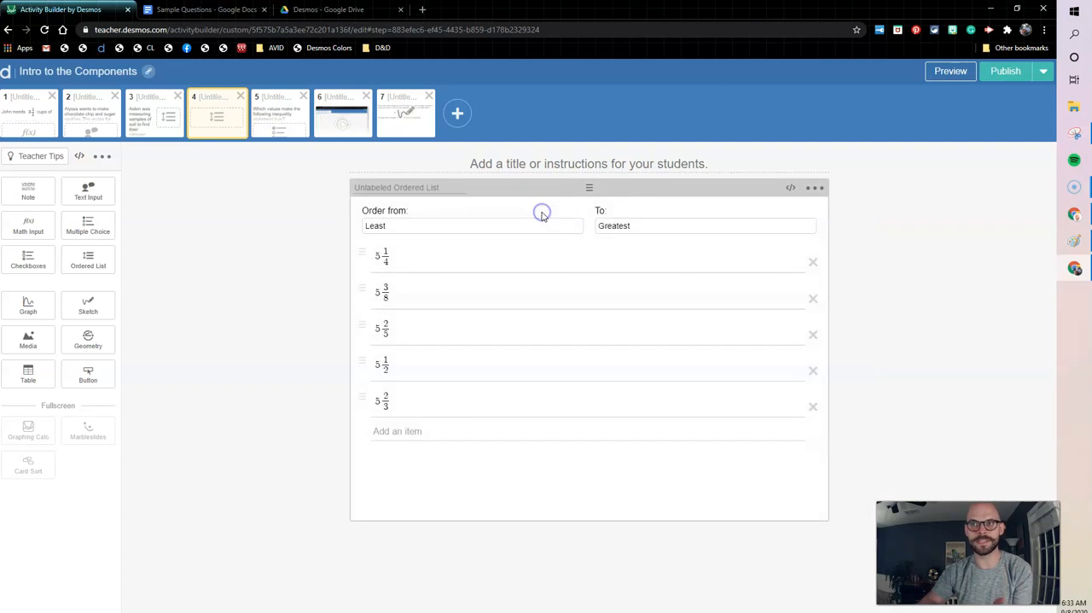
pyautogui.click(88, 305)
pyautogui.click(368, 211)
pyautogui.click(500, 263)
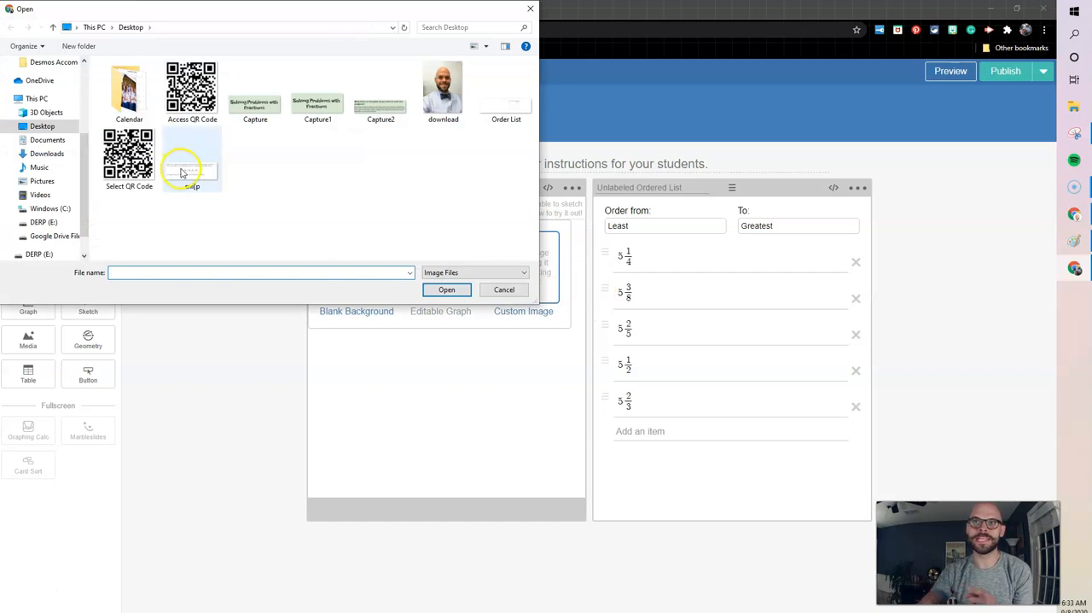
pyautogui.doubleClick(188, 171)
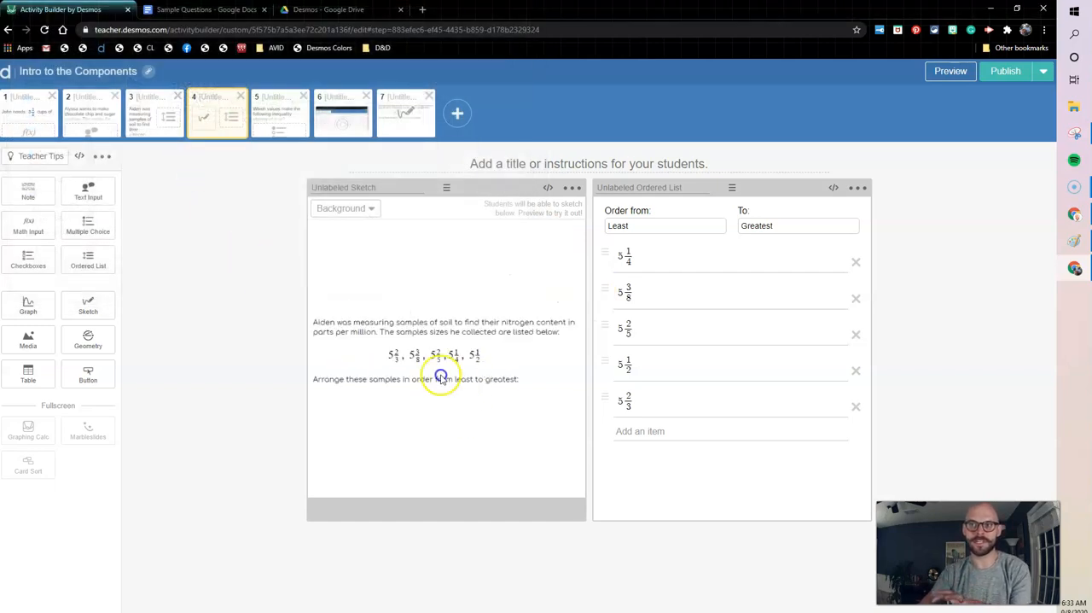
# Compare screens 3 and 4, and preview screen 4 by circling 5 2/3 and sketching a number line with two tick marks.
pyautogui.click(151, 125)
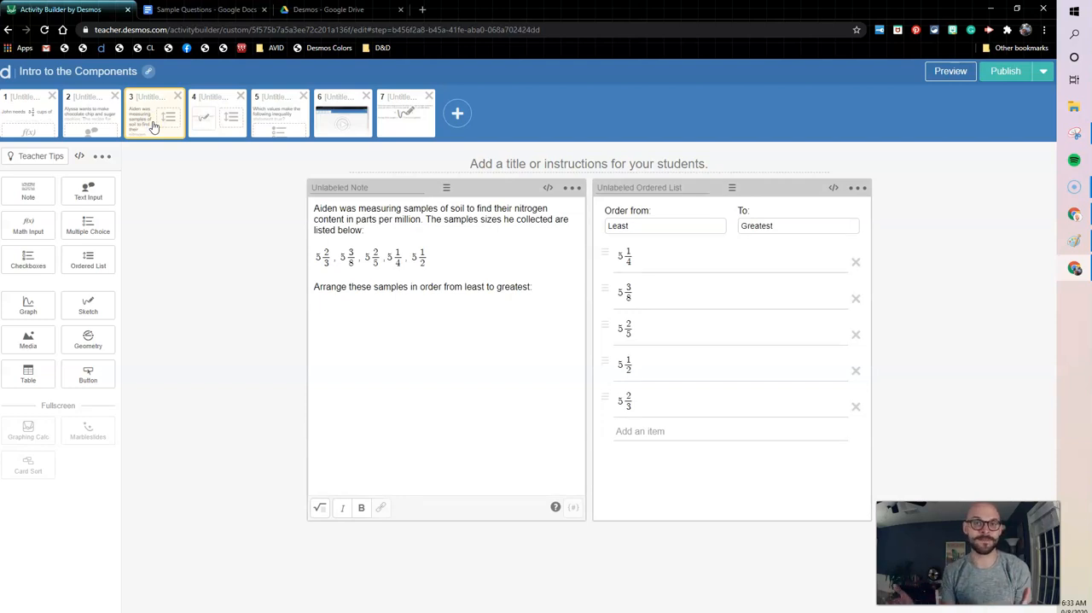
pyautogui.click(232, 122)
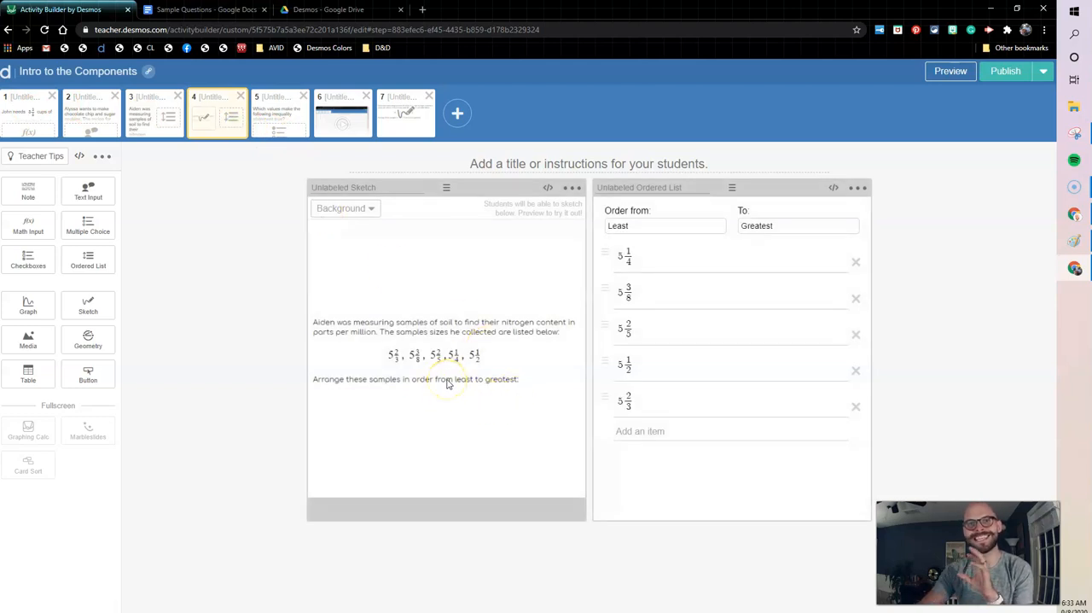
pyautogui.click(952, 73)
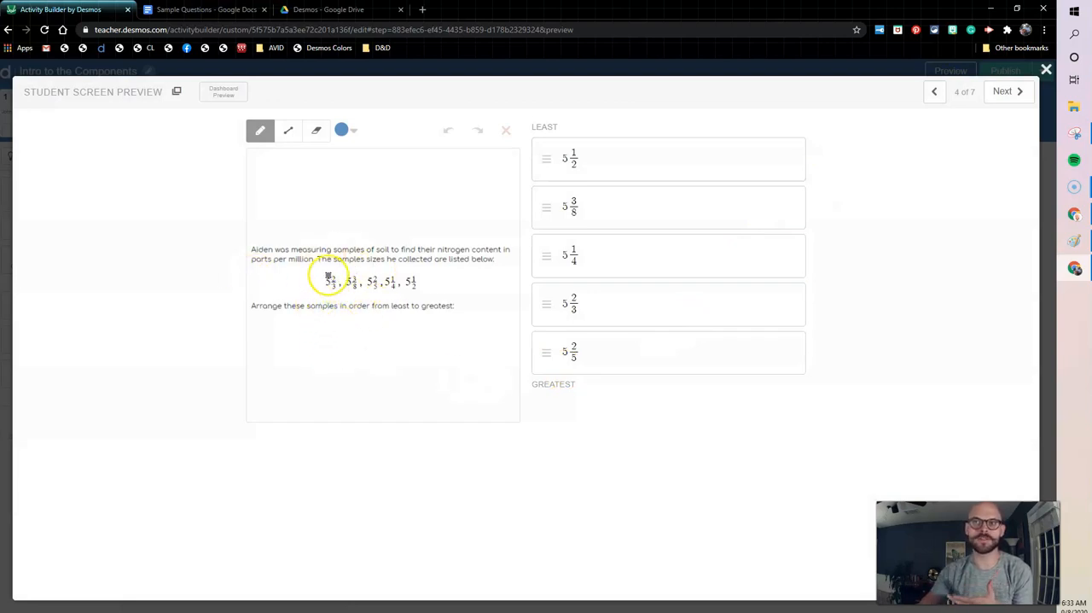
pyautogui.moveTo(334, 278)
pyautogui.mouseDown()
pyautogui.moveTo(324, 273)
pyautogui.moveTo(334, 290)
pyautogui.moveTo(330, 272)
pyautogui.mouseUp()
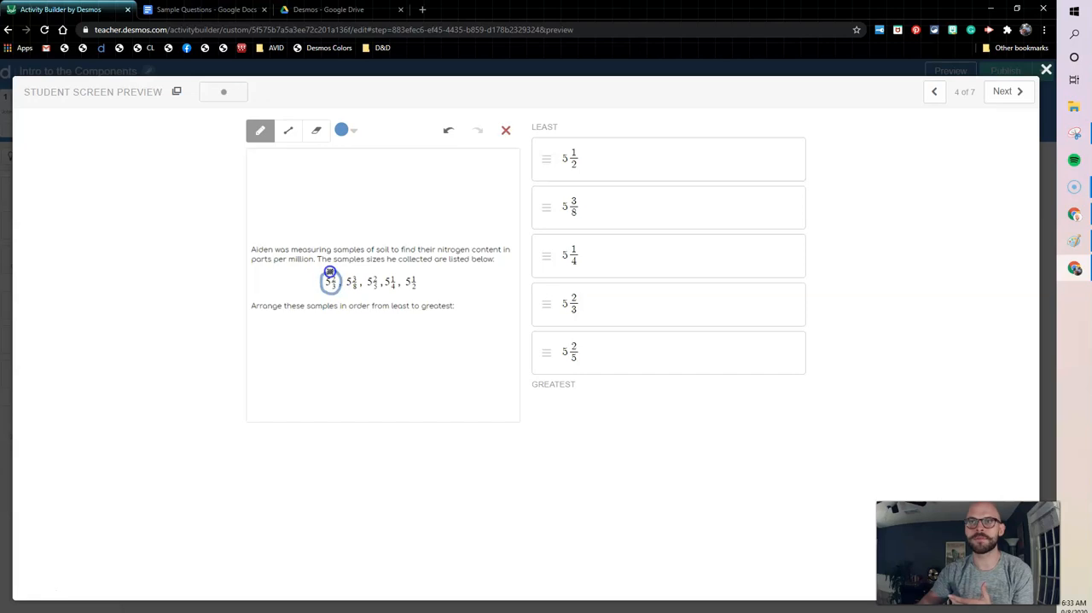
pyautogui.moveTo(280, 343); pyautogui.dragTo(537, 348)
pyautogui.moveTo(311, 333); pyautogui.dragTo(309, 358)
pyautogui.moveTo(486, 334); pyautogui.dragTo(491, 358)
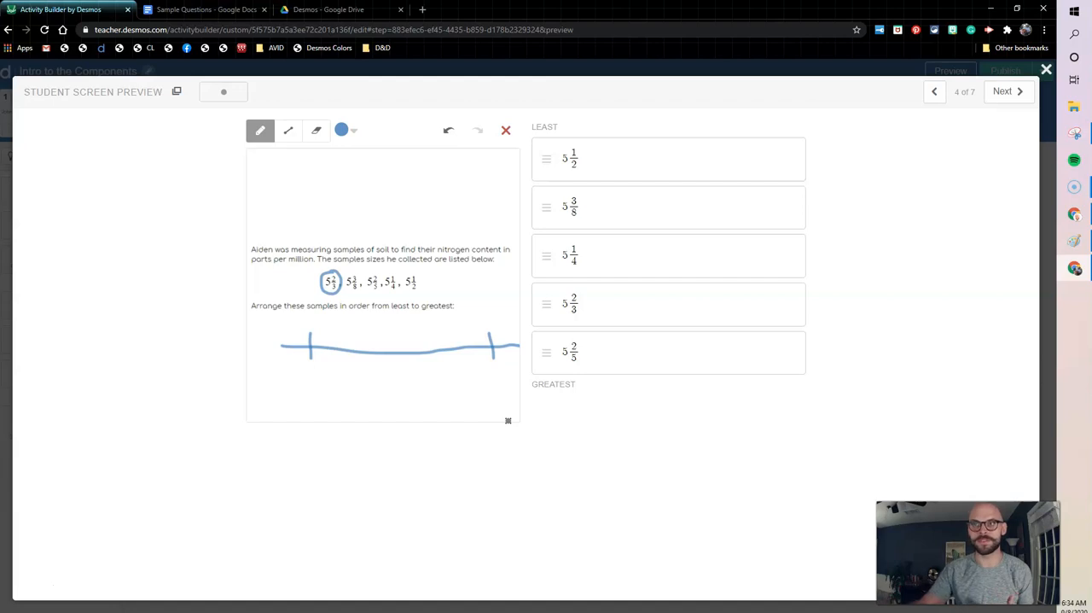
pyautogui.click(1047, 70)
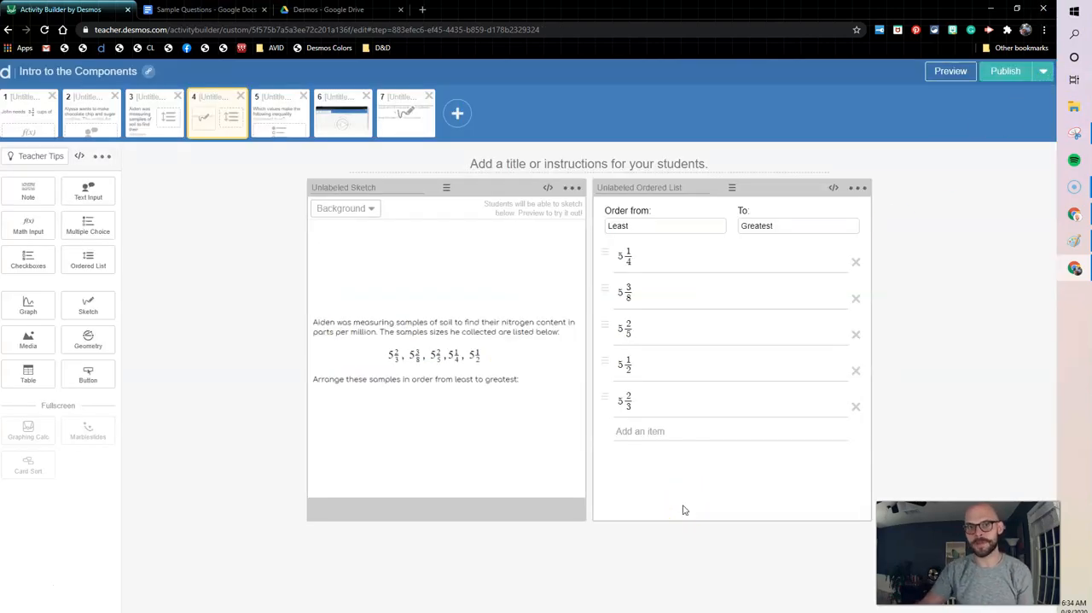
# Open the background options of the sketch on screen 7.
pyautogui.click(411, 124)
pyautogui.click(188, 209)
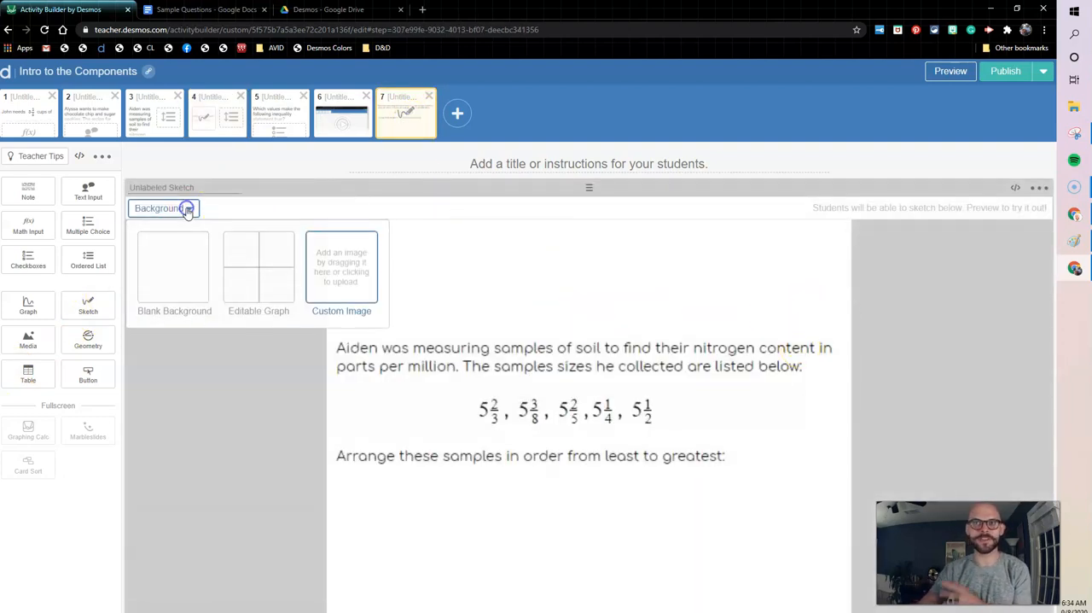